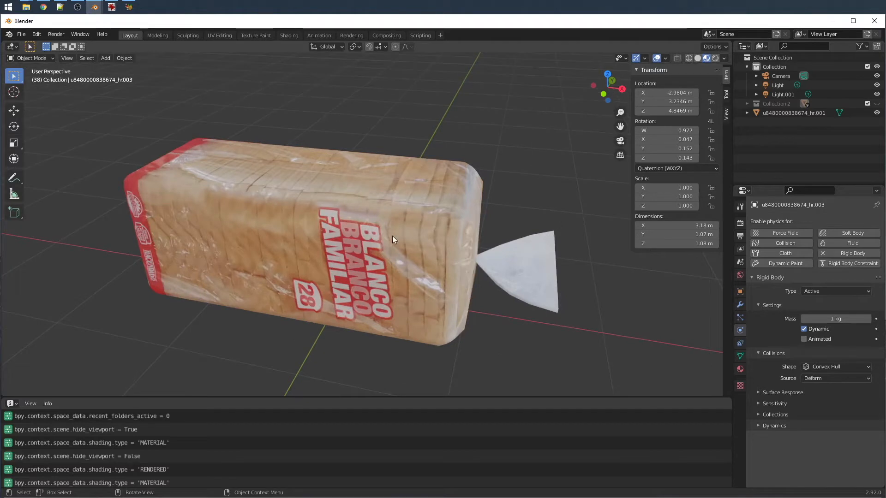
- Inspect the bread loaf model, then reveal Collection 2's scattered loaves in the Outliner
{"action": "left_click", "coordinate": [393, 236]}
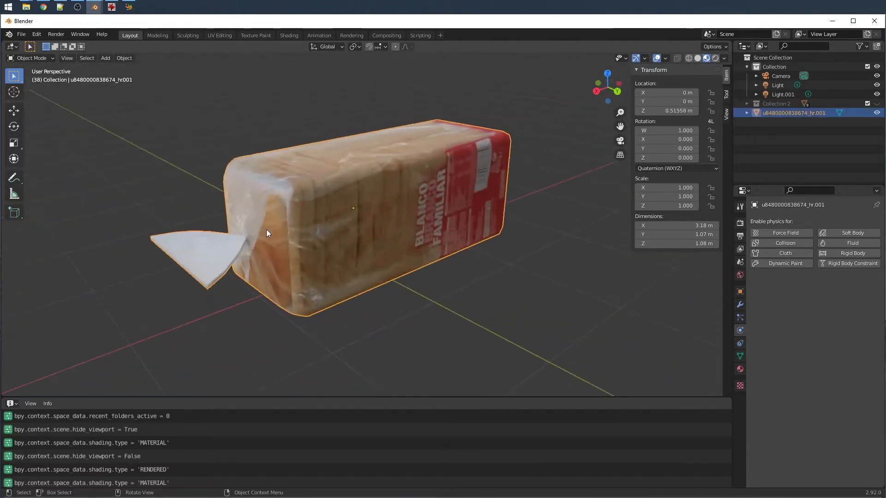
{"action": "mouse_move", "coordinate": [267, 229]}
{"action": "left_mouse_down"}
{"action": "mouse_move", "coordinate": [298, 201]}
{"action": "mouse_move", "coordinate": [413, 194]}
{"action": "mouse_move", "coordinate": [310, 190]}
{"action": "left_mouse_up"}
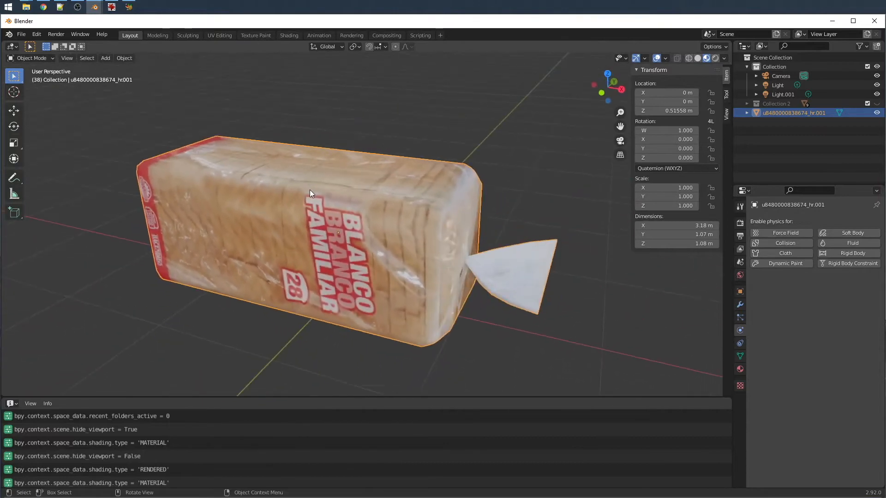
{"action": "scroll", "coordinate": [309, 189], "scroll_direction": "down", "scroll_amount": 2}
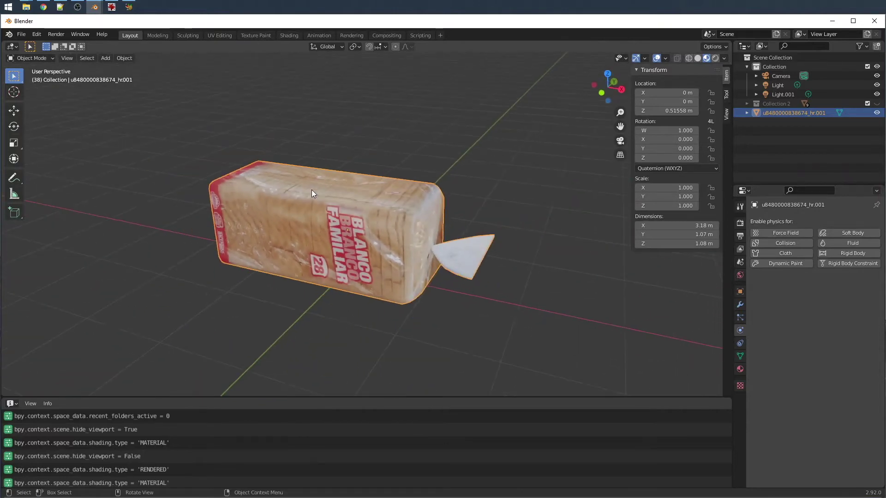
{"action": "left_click", "coordinate": [877, 104]}
- Show the loaves on the plane in Rendered shading and pull back to view the whole scene
{"action": "left_click_drag", "start_coordinate": [408, 210], "coordinate": [463, 238]}
{"action": "key", "text": "z"}
{"action": "left_click", "coordinate": [461, 188]}
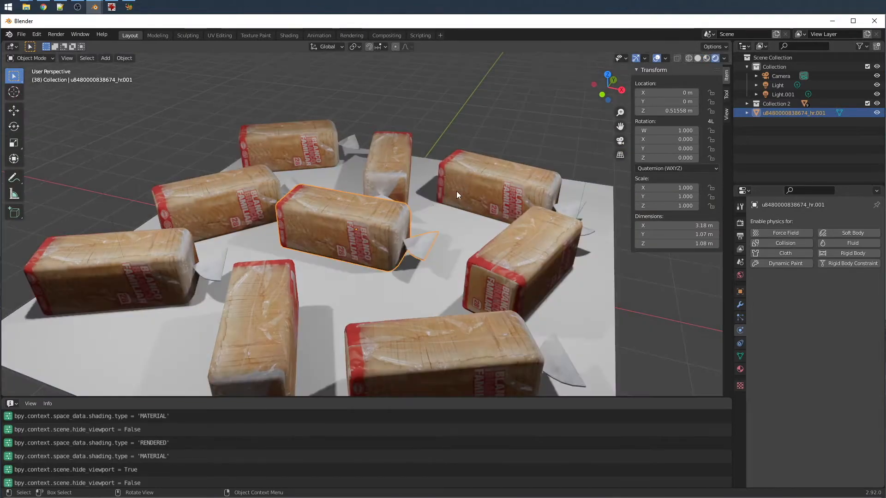
{"action": "scroll", "coordinate": [460, 189], "scroll_direction": "down", "scroll_amount": 3}
{"action": "left_click_drag", "start_coordinate": [402, 216], "coordinate": [425, 224]}
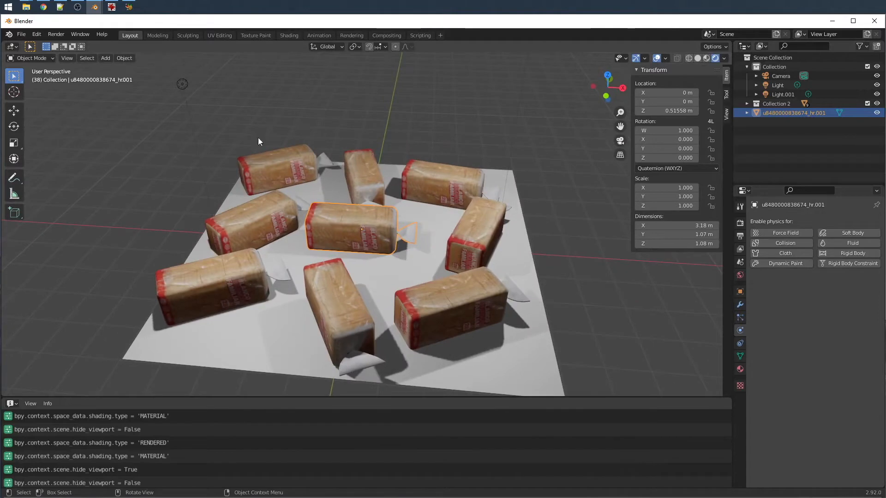
{"action": "left_click", "coordinate": [258, 138]}
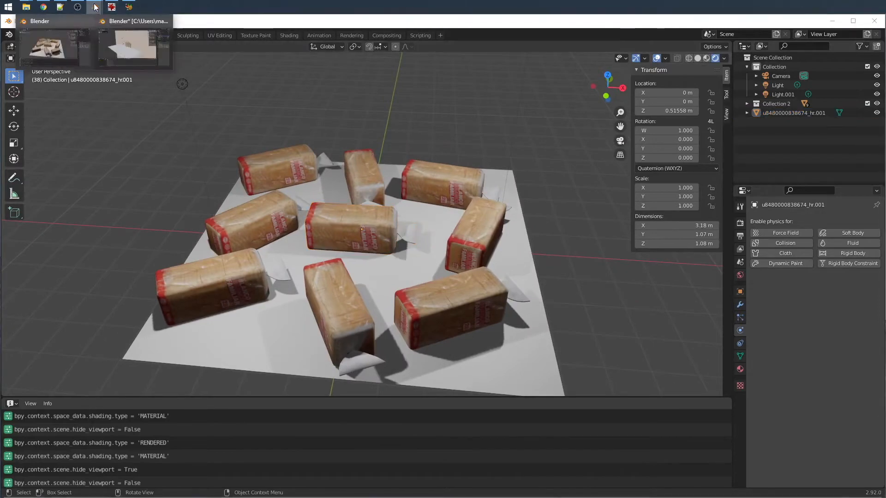
- Step back through the bread photos in IrfanView to the first of five, then return to Blender
{"action": "left_click", "coordinate": [132, 45]}
{"action": "left_click", "coordinate": [61, 7]}
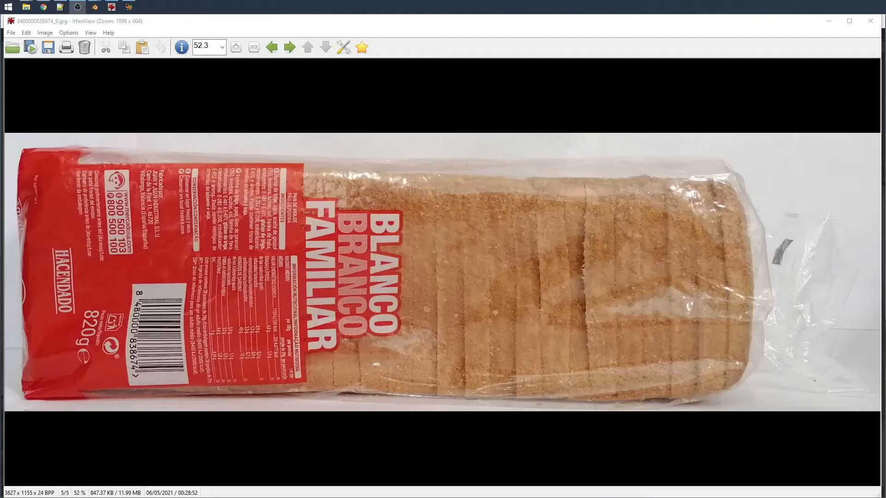
{"action": "key", "text": "Page_Up"}
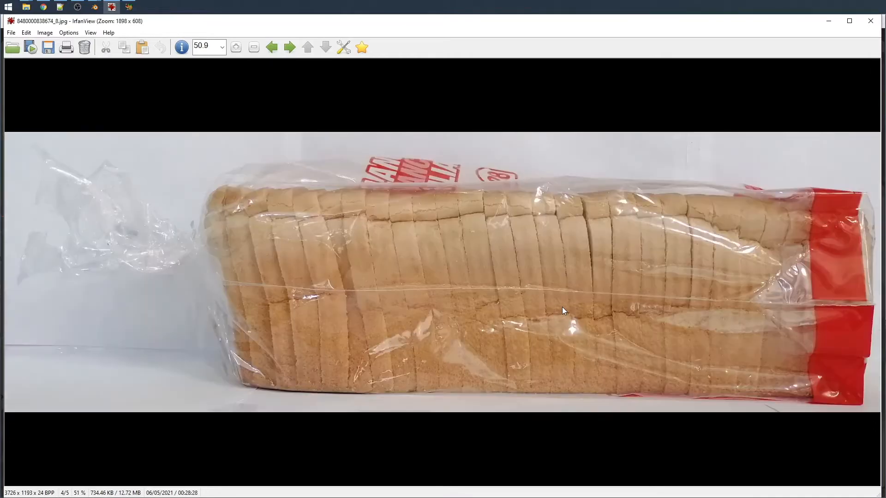
{"action": "key", "text": "Page_Up"}
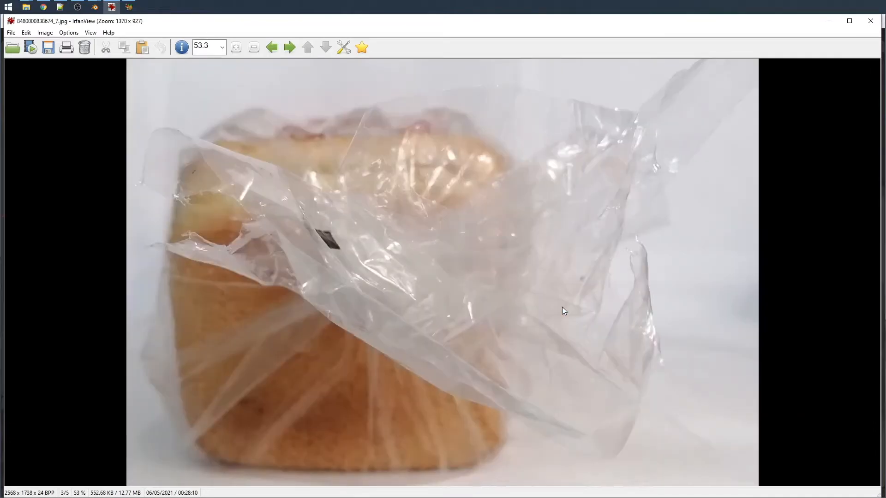
{"action": "key", "text": "Page_Up"}
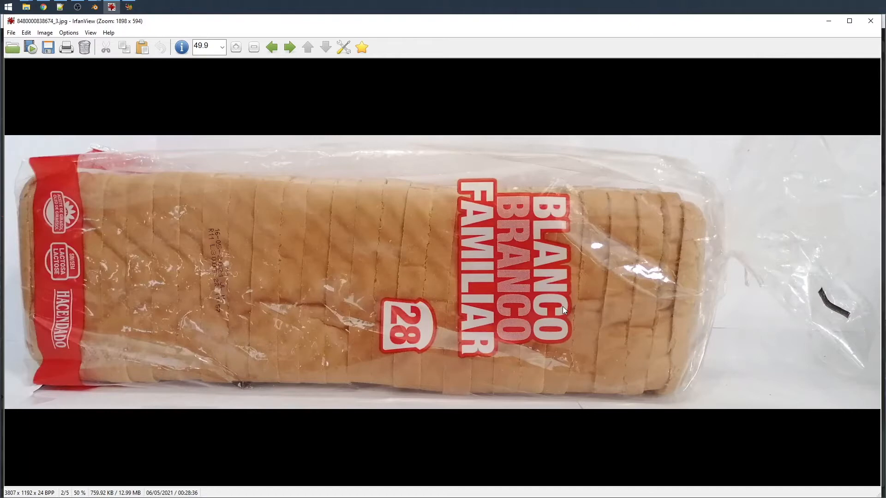
{"action": "key", "text": "Page_Up"}
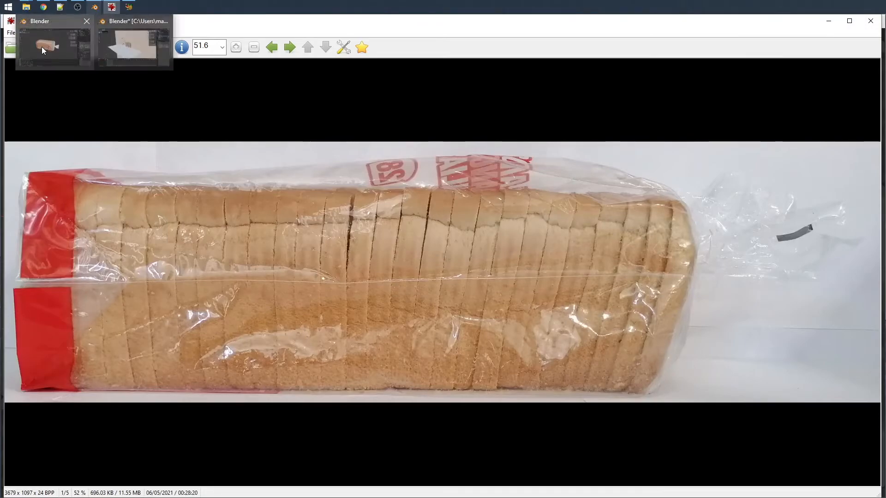
{"action": "left_click", "coordinate": [96, 8]}
- Frame the shelf, switch to Rendered shading and hide viewport overlays for a clean view
{"action": "key", "text": "grave"}
{"action": "left_click", "coordinate": [404, 259]}
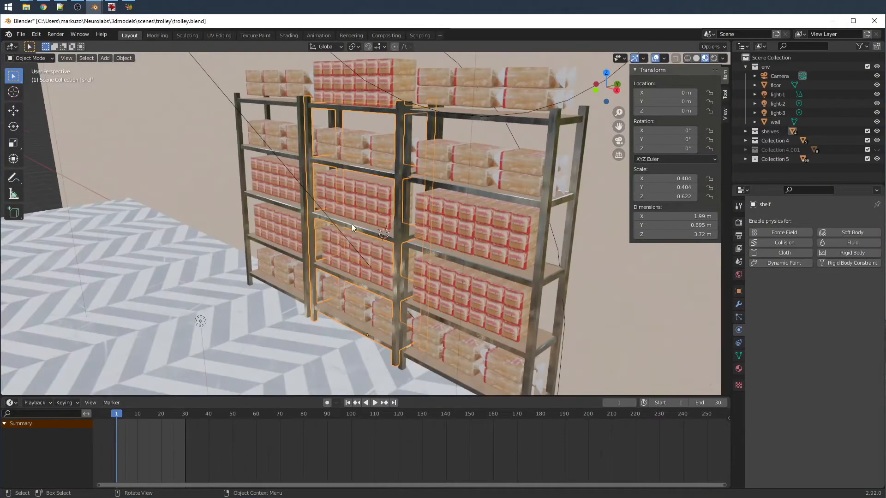
{"action": "scroll", "coordinate": [352, 224], "scroll_direction": "up", "scroll_amount": 3}
{"action": "left_click", "coordinate": [364, 190]}
{"action": "middle_click", "coordinate": [349, 195]}
{"action": "key", "text": "z"}
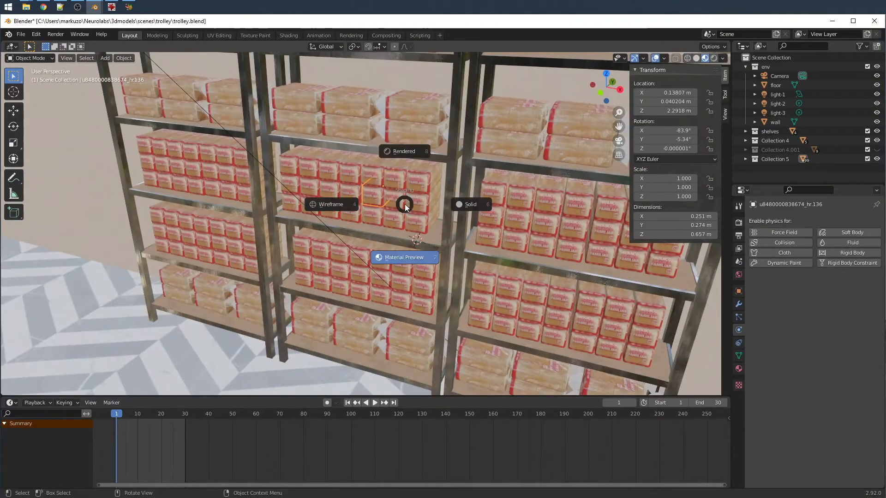
{"action": "left_click", "coordinate": [405, 204]}
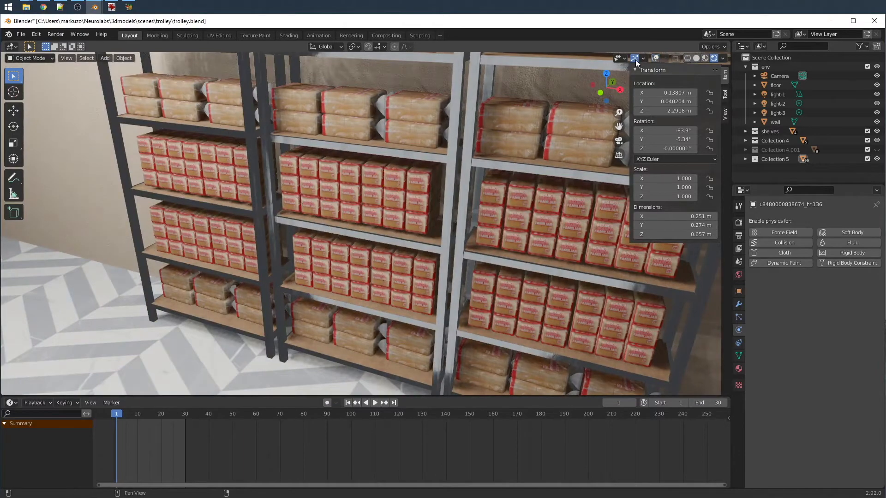
{"action": "left_click", "coordinate": [633, 58]}
- Orbit and pull back so the three bread-stocked shelf units face the view straight on
{"action": "mouse_move", "coordinate": [430, 171]}
{"action": "left_mouse_down"}
{"action": "mouse_move", "coordinate": [431, 189]}
{"action": "mouse_move", "coordinate": [369, 281]}
{"action": "left_mouse_up"}
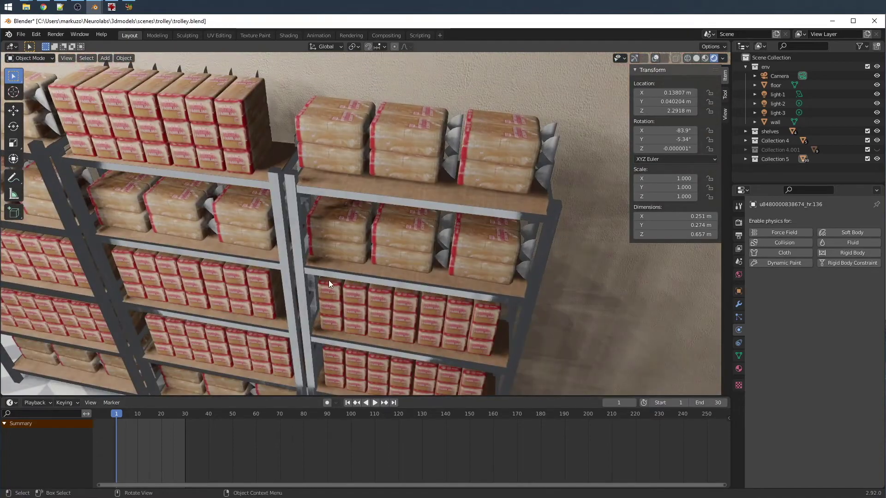
{"action": "left_click_drag", "start_coordinate": [329, 280], "coordinate": [436, 239]}
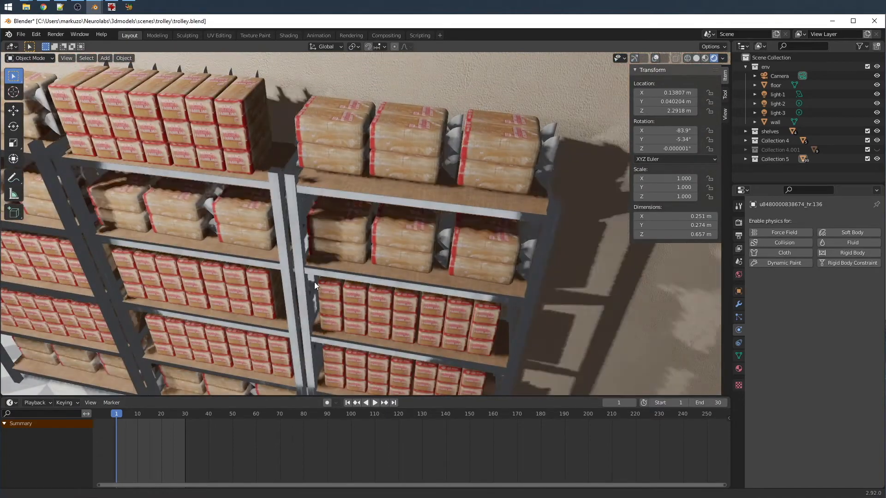
{"action": "scroll", "coordinate": [437, 239], "scroll_direction": "down", "scroll_amount": 5}
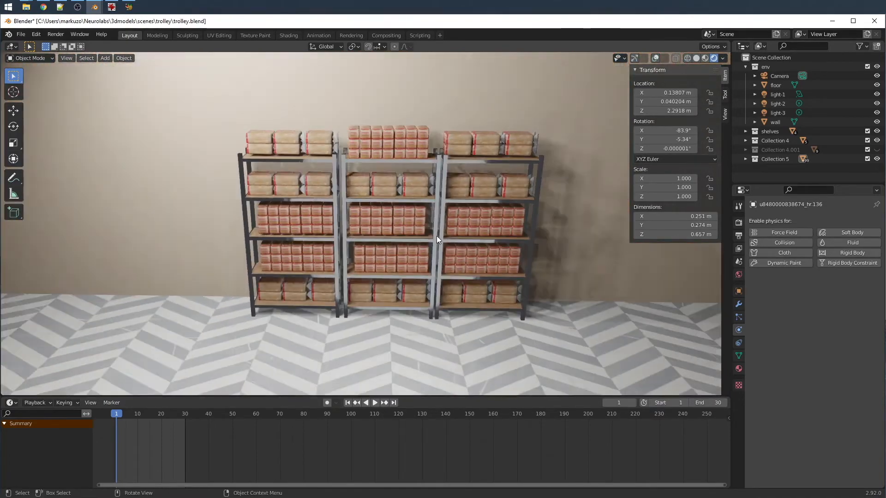
{"action": "left_click_drag", "start_coordinate": [437, 238], "coordinate": [399, 264]}
{"action": "scroll", "coordinate": [400, 276], "scroll_direction": "up", "scroll_amount": 1}
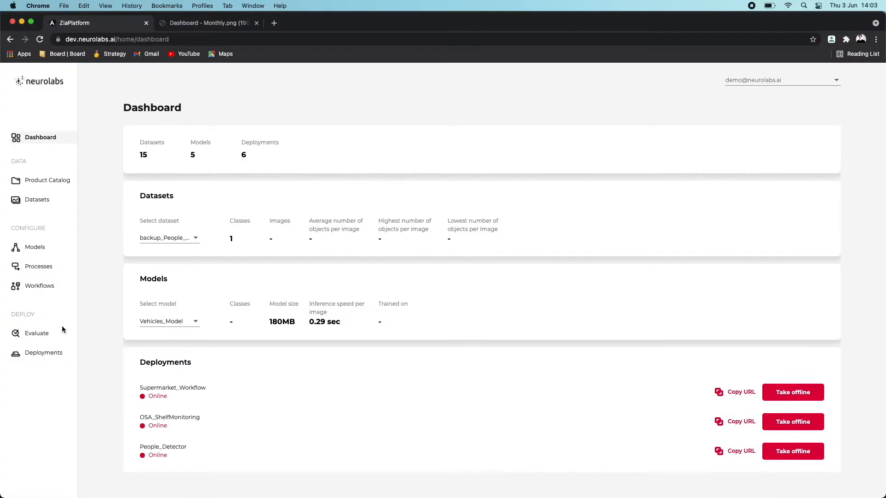
- Go to Deployments and choose the OSA_ShelfMonitoring workflow from the workflow list
{"action": "left_click", "coordinate": [50, 354]}
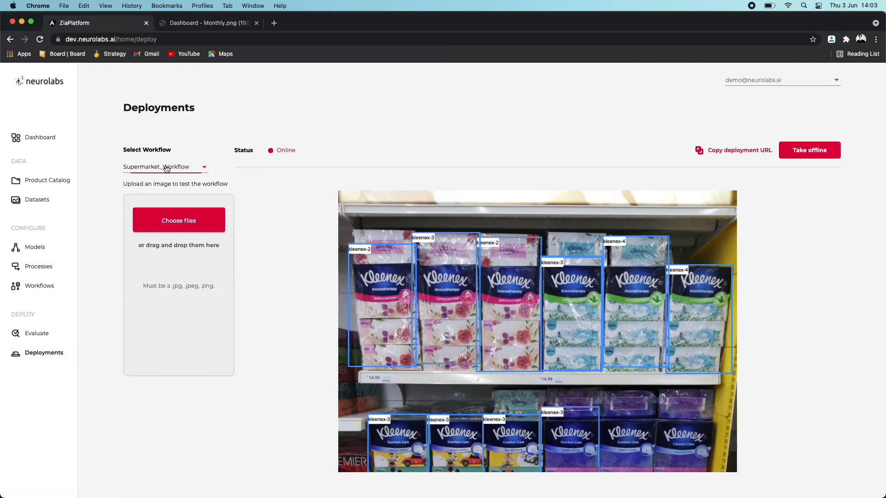
{"action": "left_click", "coordinate": [165, 167]}
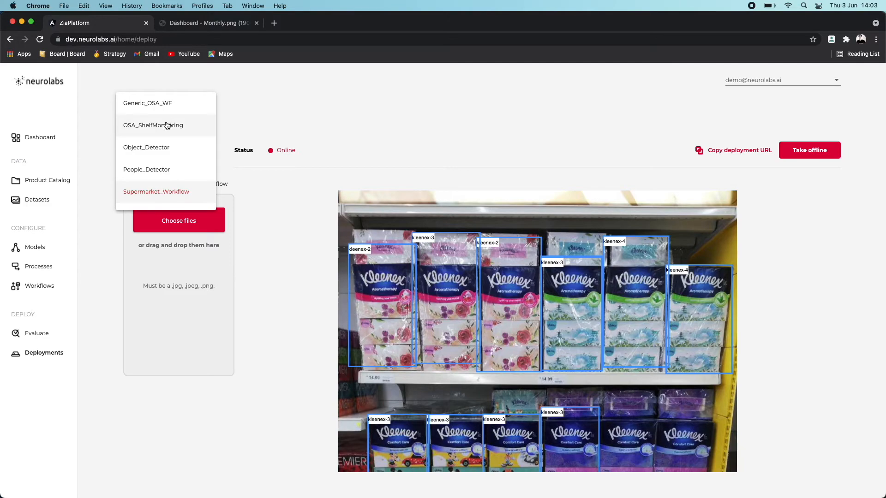
{"action": "left_click", "coordinate": [166, 125]}
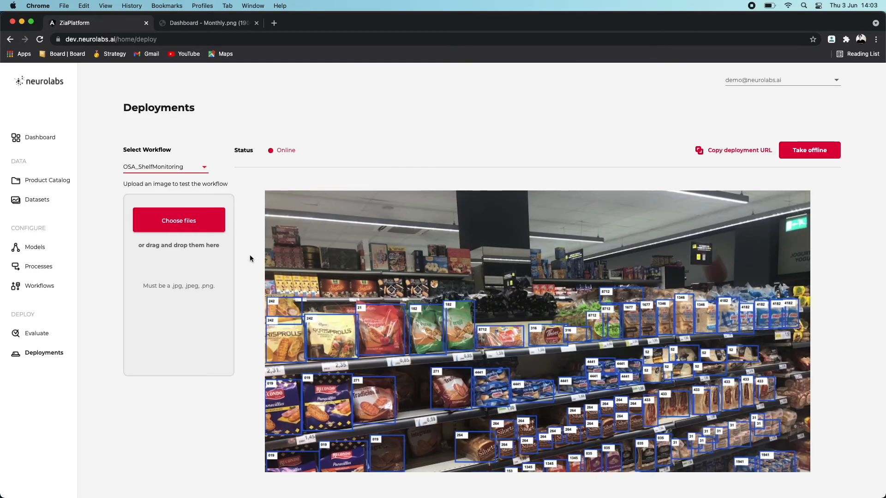
{"action": "scroll", "coordinate": [249, 258], "scroll_direction": "down", "scroll_amount": 5}
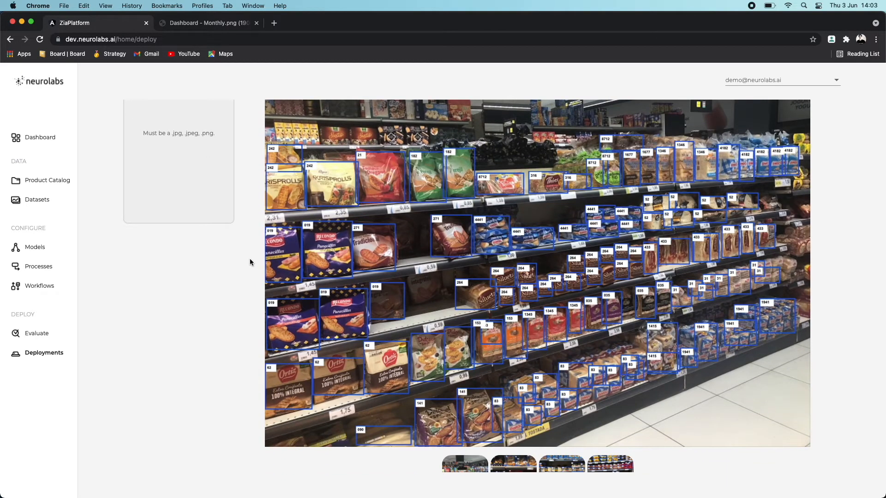
- Look through the second, third and fourth sample shelf photos, then copy the deployment URL
{"action": "left_click", "coordinate": [513, 465]}
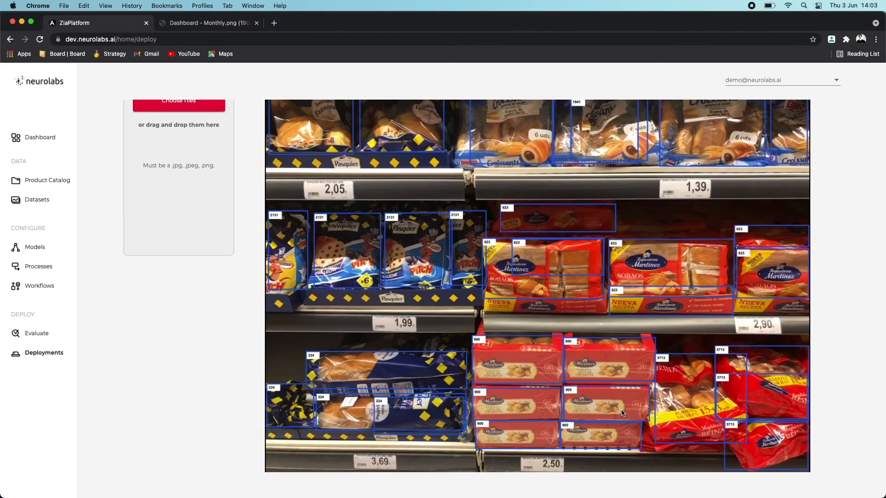
{"action": "scroll", "coordinate": [621, 346], "scroll_direction": "up", "scroll_amount": 5}
{"action": "scroll", "coordinate": [620, 412], "scroll_direction": "up", "scroll_amount": 2}
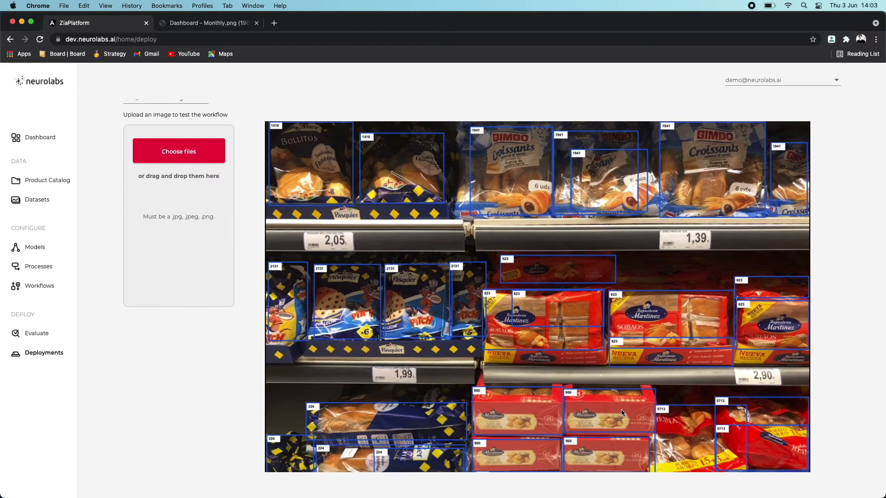
{"action": "scroll", "coordinate": [621, 413], "scroll_direction": "down", "scroll_amount": 5}
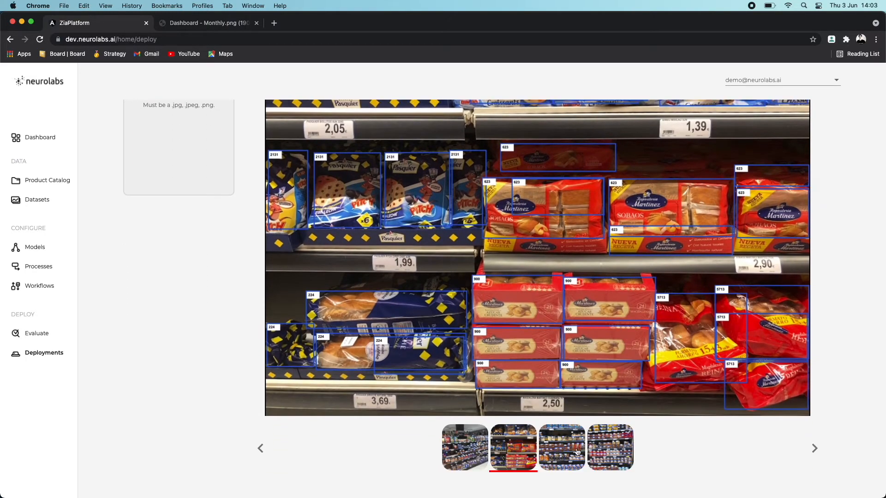
{"action": "left_click", "coordinate": [578, 453]}
{"action": "scroll", "coordinate": [789, 448], "scroll_direction": "down", "scroll_amount": 10}
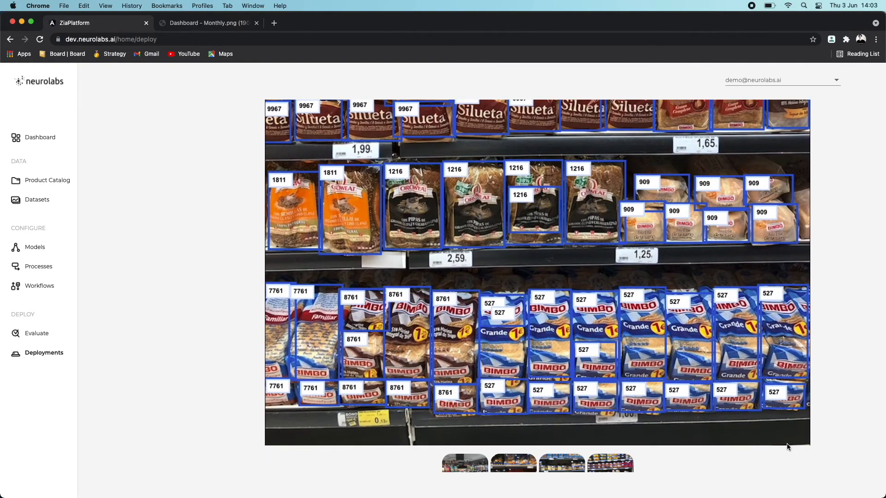
{"action": "left_click", "coordinate": [610, 464]}
{"action": "scroll", "coordinate": [686, 428], "scroll_direction": "up", "scroll_amount": 5}
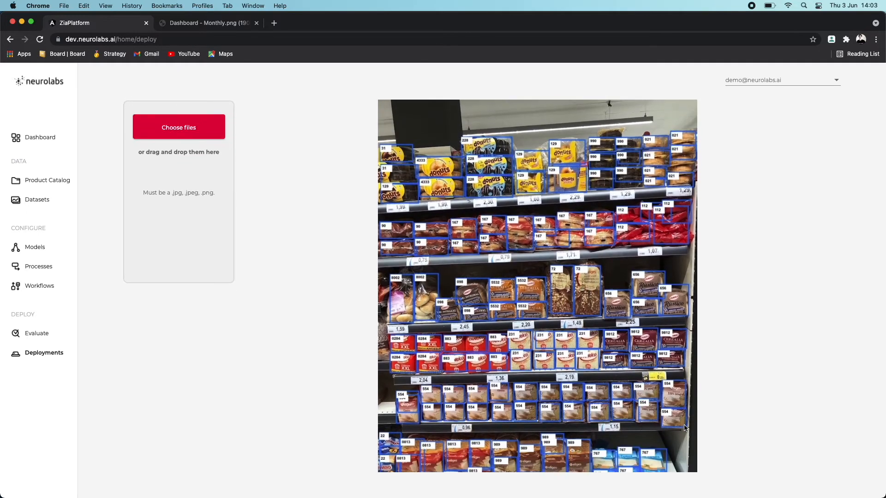
{"action": "scroll", "coordinate": [686, 428], "scroll_direction": "up", "scroll_amount": 5}
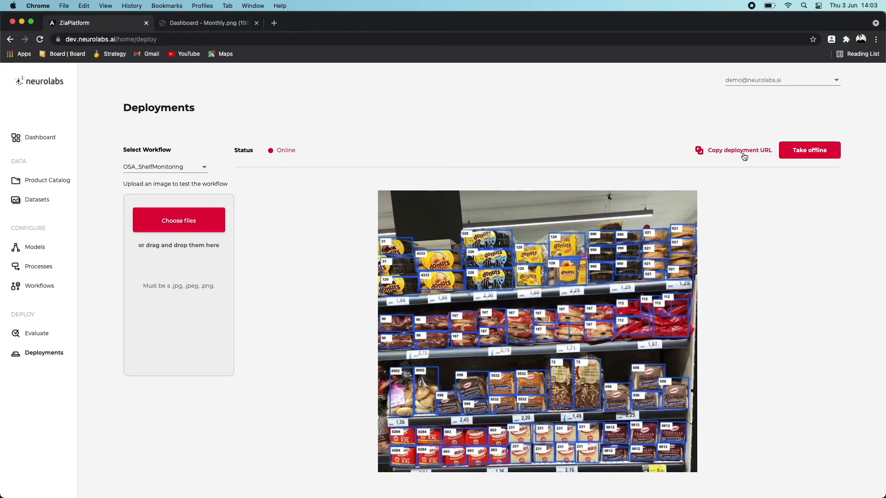
{"action": "left_click", "coordinate": [739, 151]}
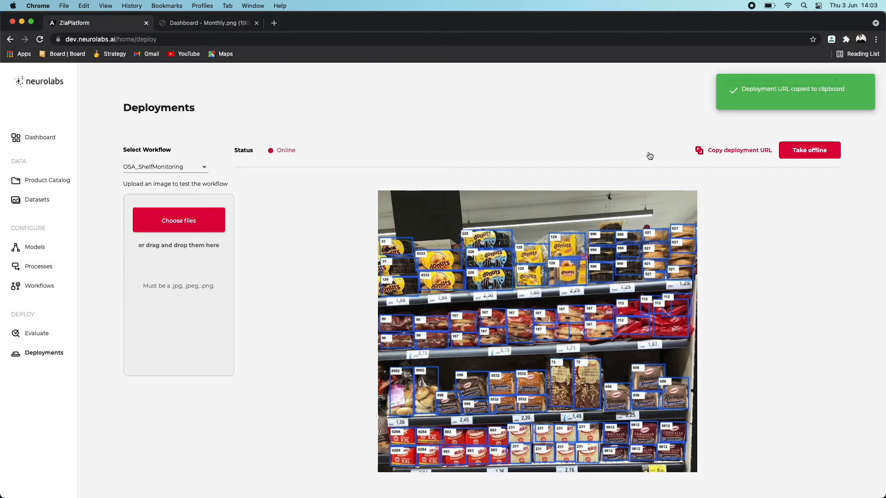
- View the Dashboard - Monthly.png Distributor % Empty heatmap, then minimise the browser
{"action": "left_click", "coordinate": [219, 23]}
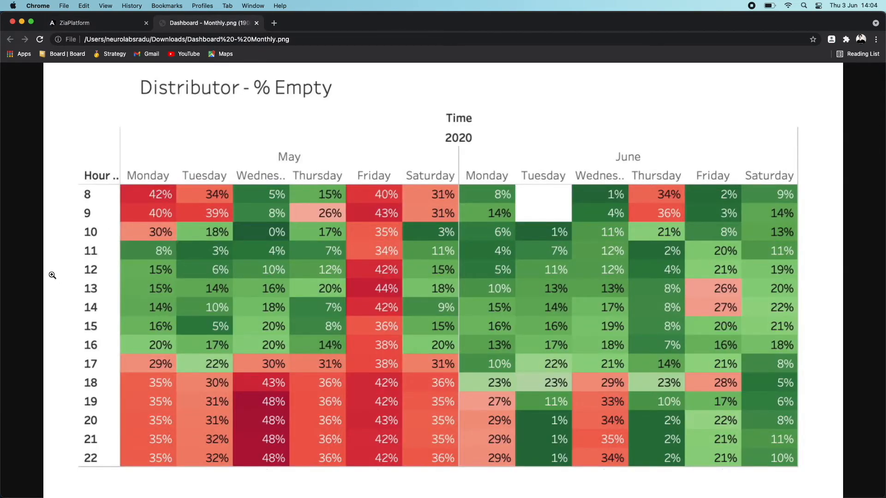
{"action": "left_click", "coordinate": [22, 23]}
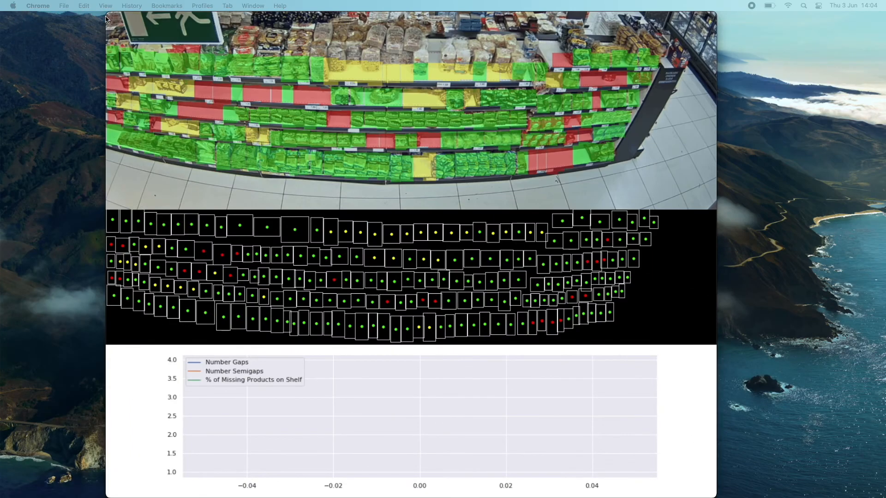
- Play the shelf-gap monitoring video full screen in QuickTime Player
{"action": "left_click", "coordinate": [106, 18]}
{"action": "left_click", "coordinate": [132, 21]}
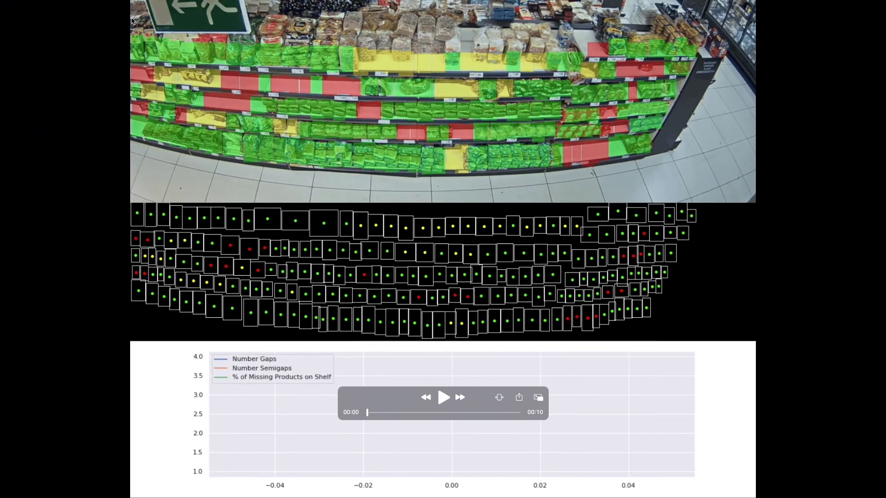
{"action": "key", "text": "space"}
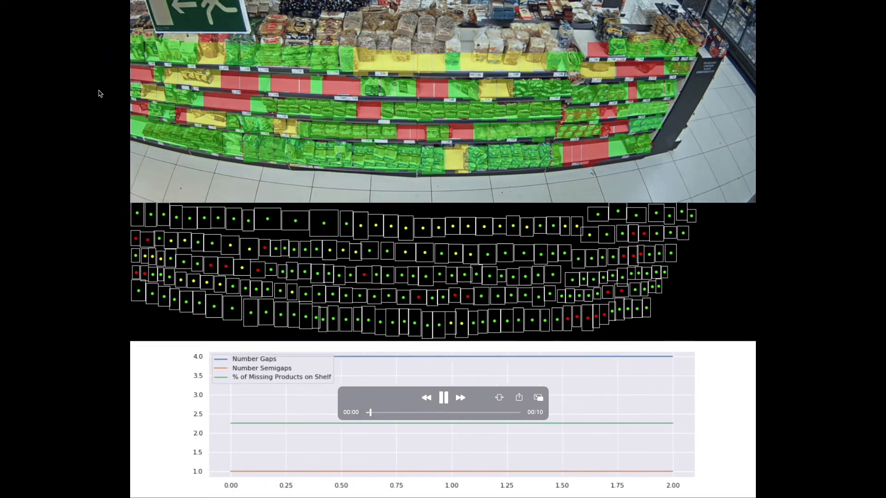